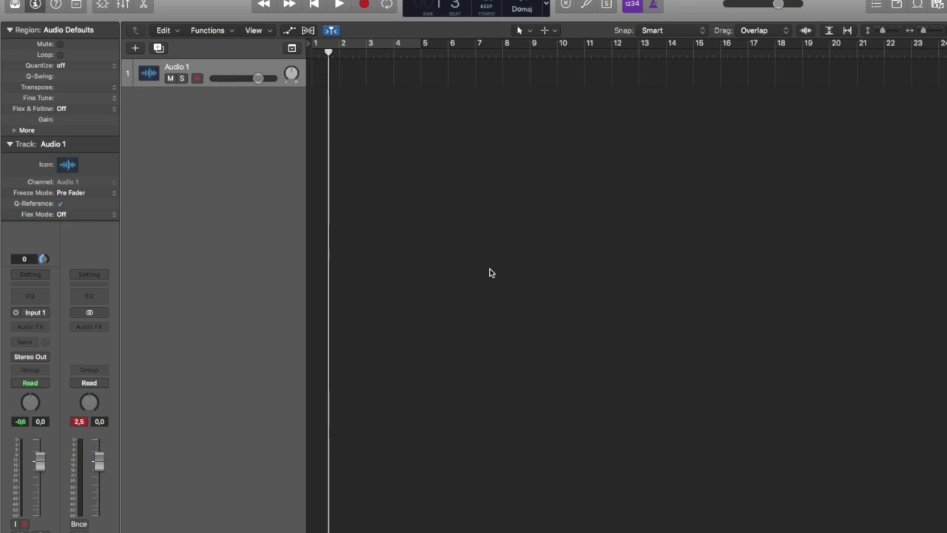
Step: Add the loops 20 drums 06, 2-Step Top Down Strings, 2-Step Top Down Piano 01 and 20 drums 06 again on separate tracks at bar 1
{"action": "left_click", "coordinate": [917, 5]}
{"action": "scroll", "coordinate": [751, 271], "scroll_direction": "down", "scroll_amount": 5}
{"action": "left_click_drag", "start_coordinate": [749, 313], "coordinate": [297, 82]}
{"action": "left_click_drag", "start_coordinate": [766, 165], "coordinate": [306, 99]}
{"action": "left_click_drag", "start_coordinate": [780, 122], "coordinate": [310, 134]}
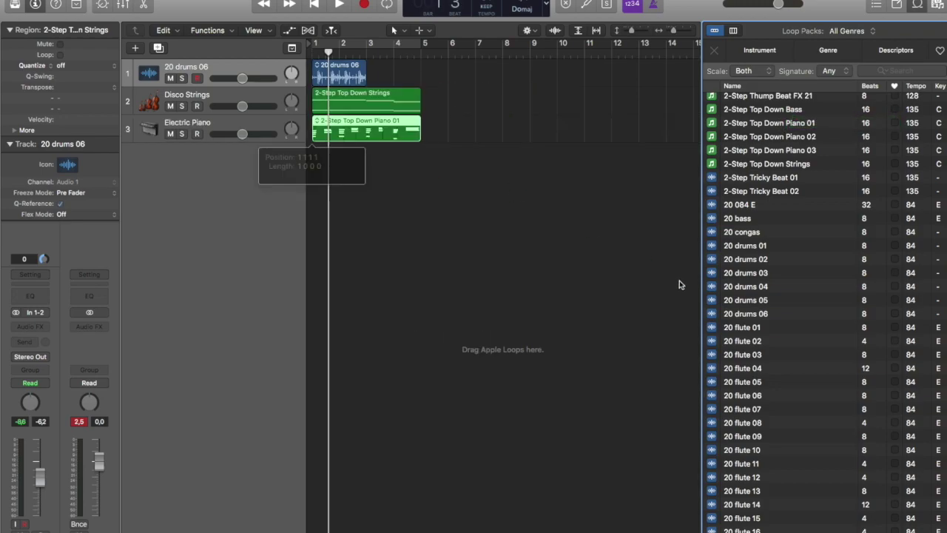
{"action": "left_click_drag", "start_coordinate": [736, 314], "coordinate": [307, 186]}
Step: Color the strings region yellow-green and the piano region magenta with the color palette, and close the loop browser
{"action": "key", "text": "alt+c"}
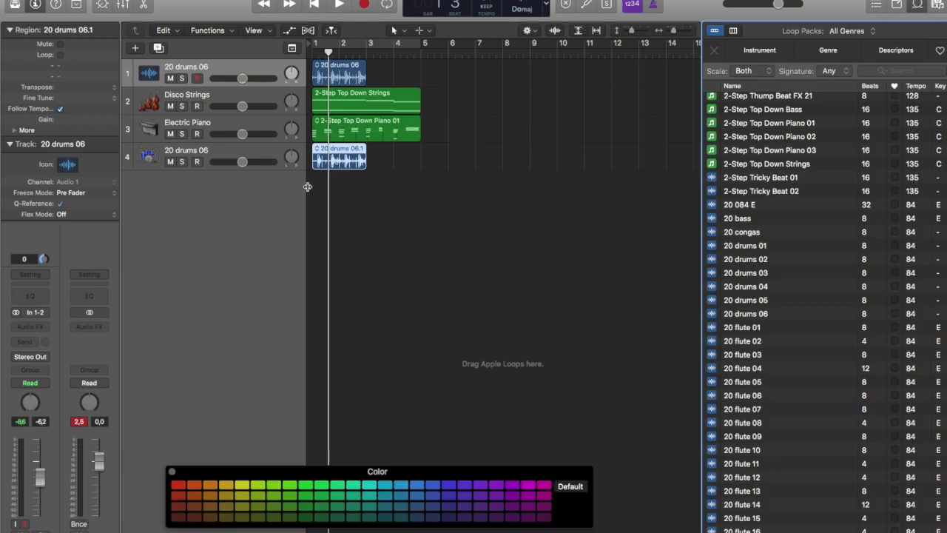
{"action": "left_click", "coordinate": [270, 101]}
{"action": "left_click", "coordinate": [258, 486]}
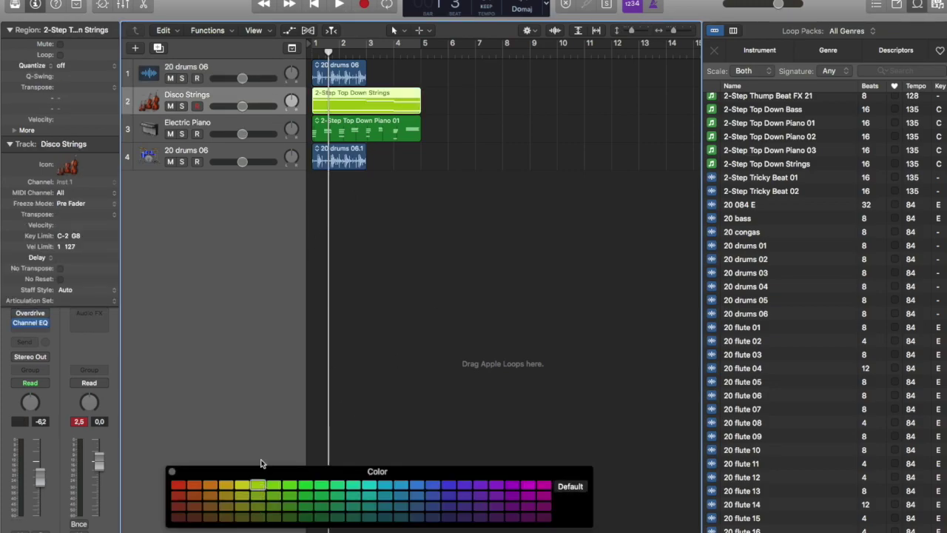
{"action": "left_click", "coordinate": [376, 133]}
{"action": "left_click", "coordinate": [544, 486]}
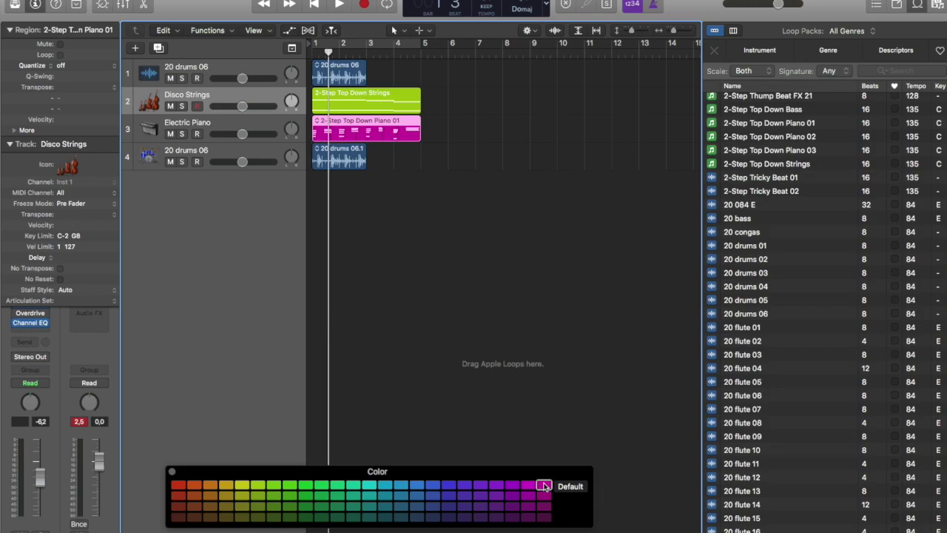
{"action": "left_click", "coordinate": [917, 4]}
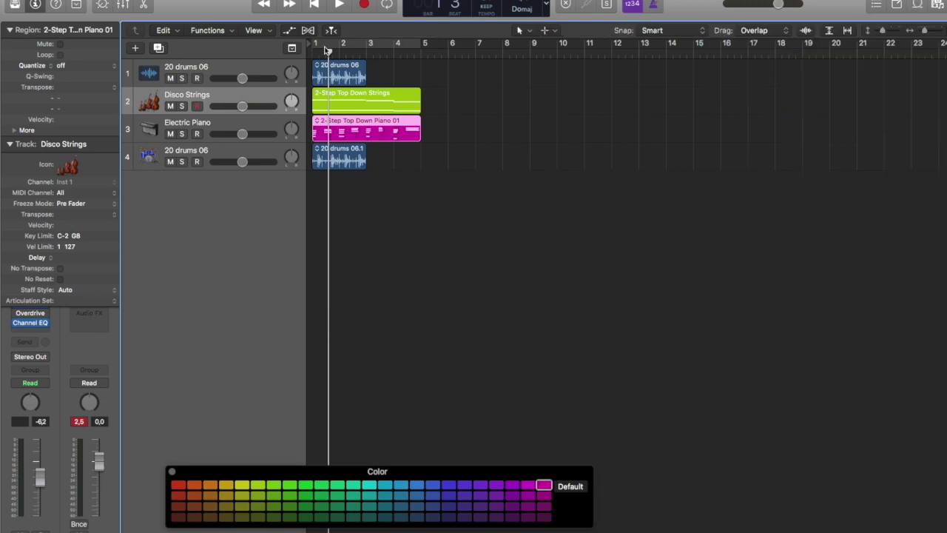
Step: Delete the Disco Strings, Electric Piano and second drums tracks, and remove the drum region from the first track
{"action": "left_click", "coordinate": [252, 156], "text": "shift"}
{"action": "key", "text": "super+BackSpace"}
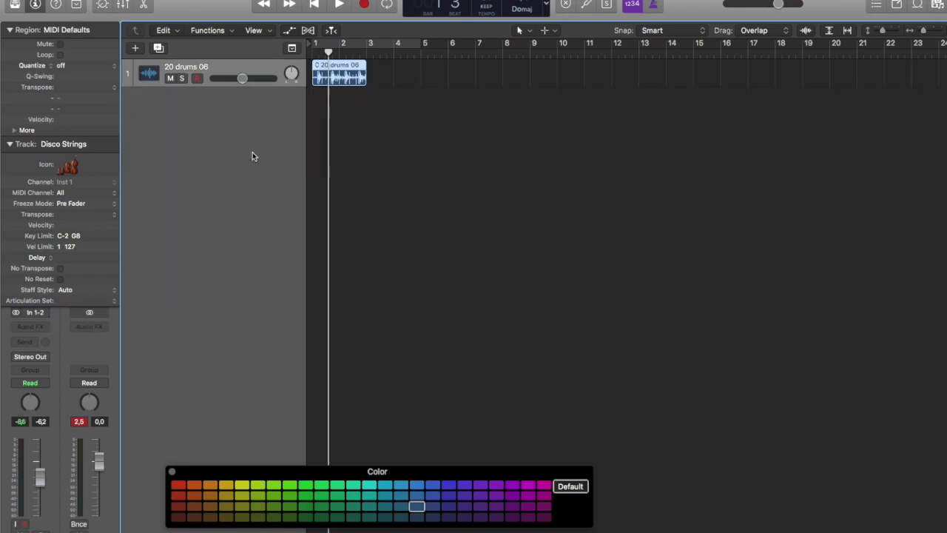
{"action": "left_click", "coordinate": [332, 76]}
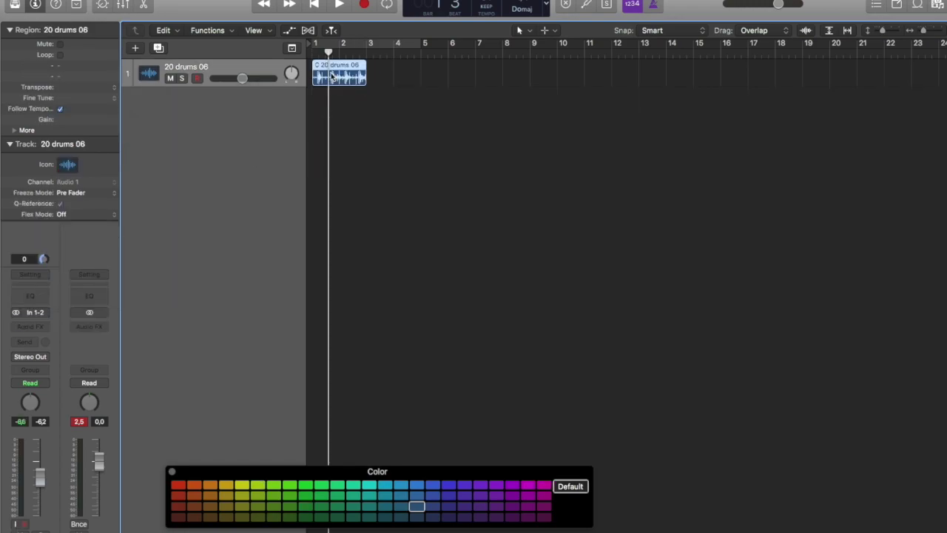
{"action": "key", "text": "BackSpace"}
Step: Turn on cycle mode and shorten the cycle range to bars 1 and 2
{"action": "key", "text": "c"}
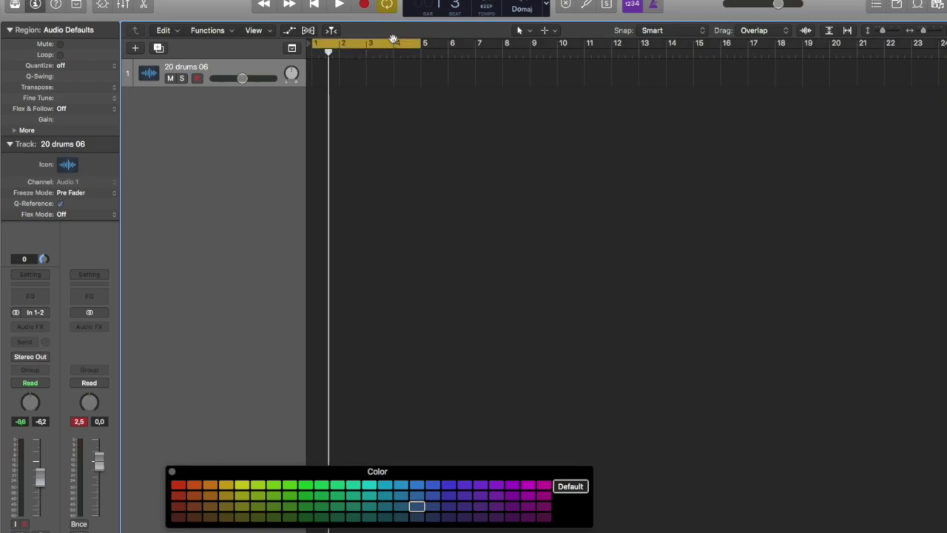
{"action": "left_click_drag", "start_coordinate": [422, 41], "coordinate": [366, 41]}
Step: Review the Auto-colorize takes option in the project's recording settings and close the settings window
{"action": "left_click", "coordinate": [91, 0]}
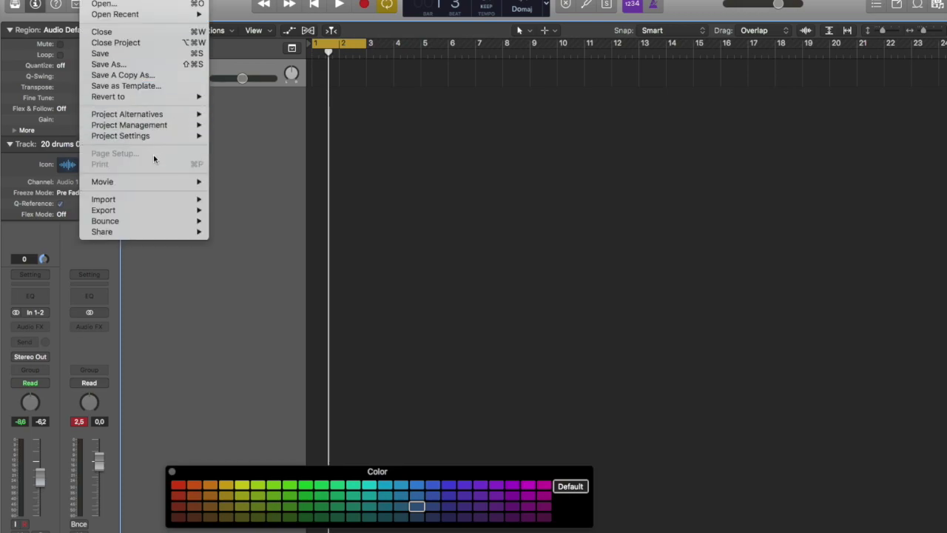
{"action": "mouse_move", "coordinate": [156, 139]}
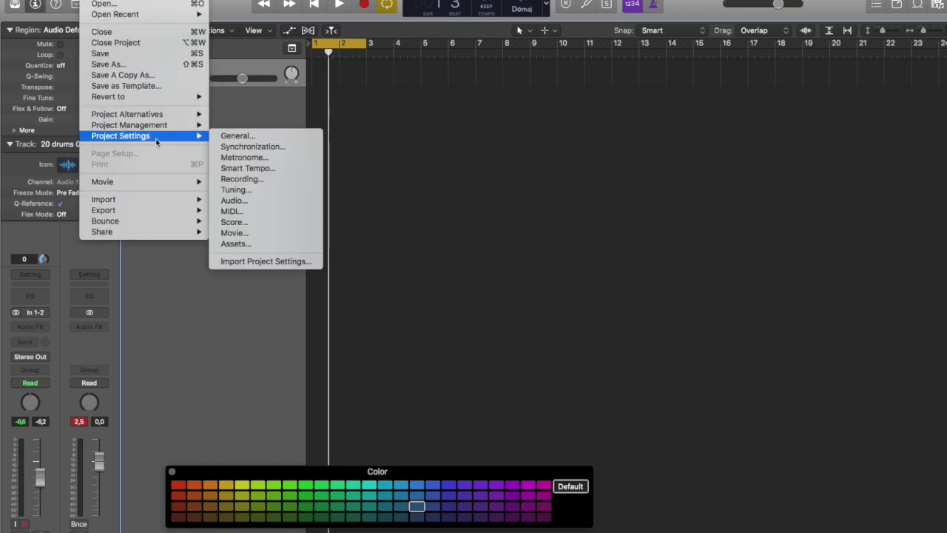
{"action": "left_click", "coordinate": [262, 180]}
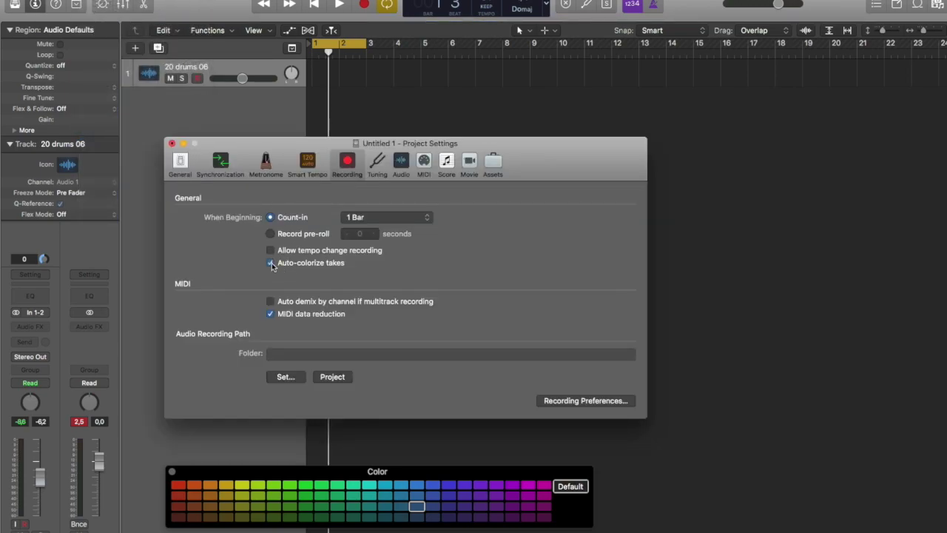
{"action": "left_click", "coordinate": [171, 143]}
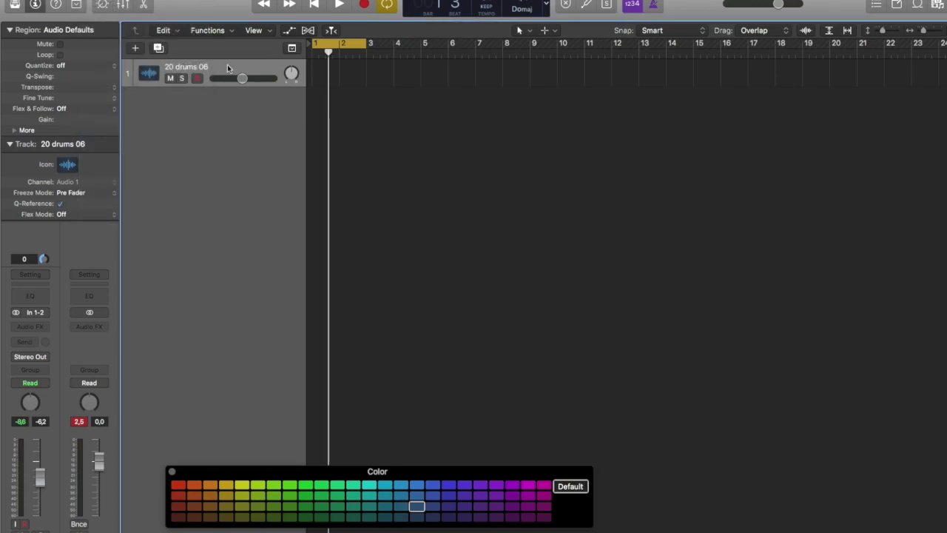
Step: Record two cycle takes on the 20 drums 06 track, zoom in on the take folder and select Take 2
{"action": "key", "text": "space"}
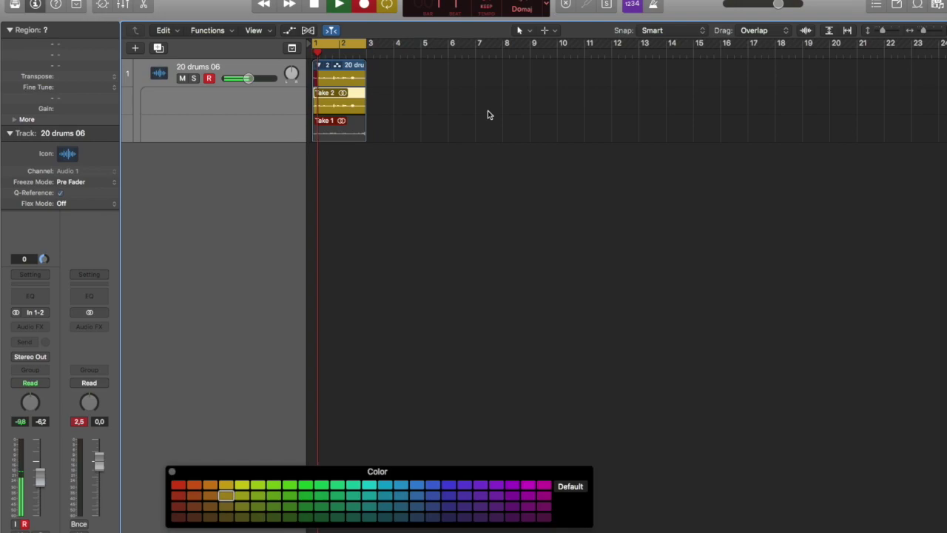
{"action": "key", "text": "space"}
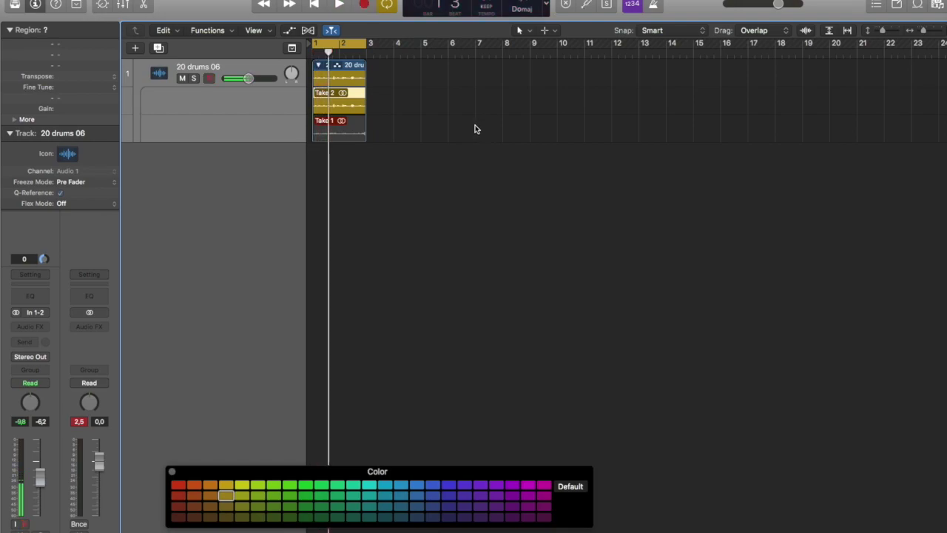
{"action": "left_click", "coordinate": [361, 66]}
{"action": "key", "text": "z"}
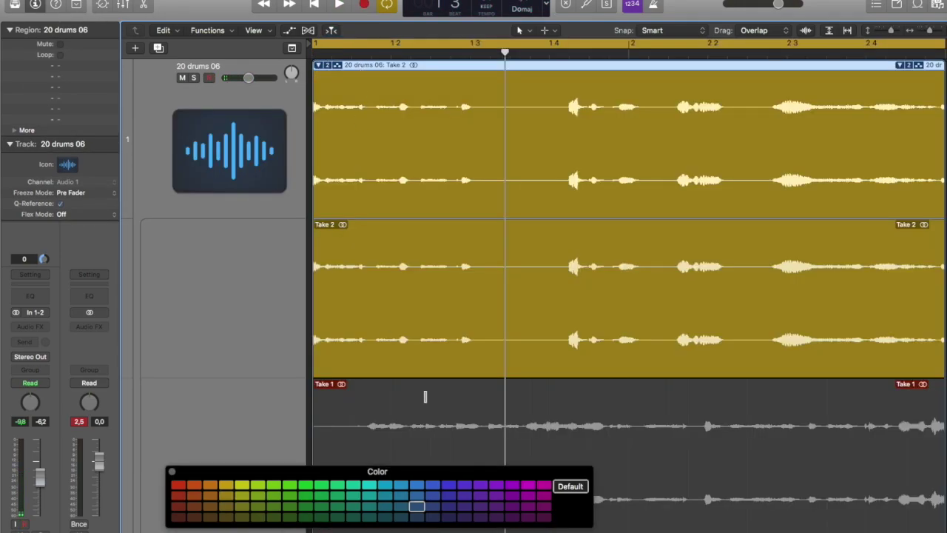
{"action": "left_click", "coordinate": [530, 427]}
{"action": "left_click", "coordinate": [517, 284]}
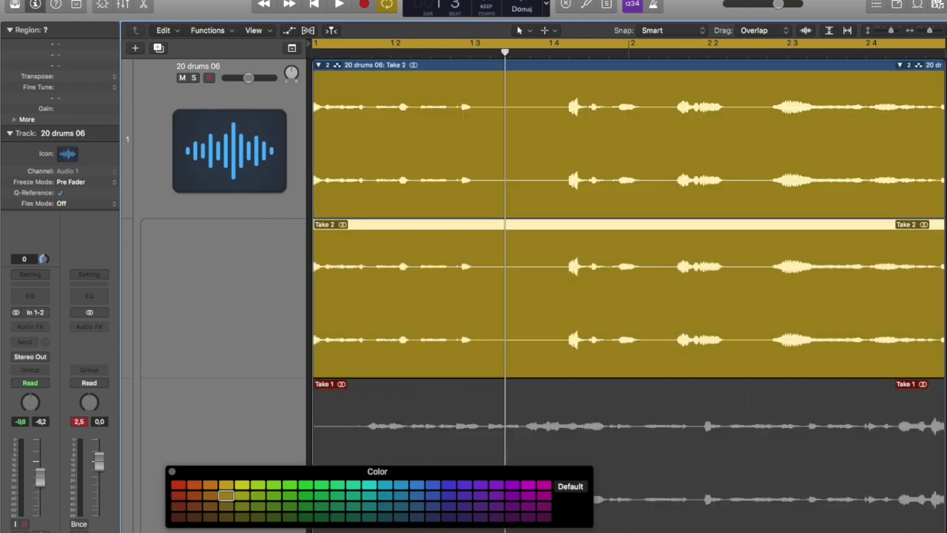
Step: Toggle the Auto-colorize takes option in the project's recording settings and close the settings window
{"action": "left_click", "coordinate": [87, 0]}
{"action": "mouse_move", "coordinate": [222, 134]}
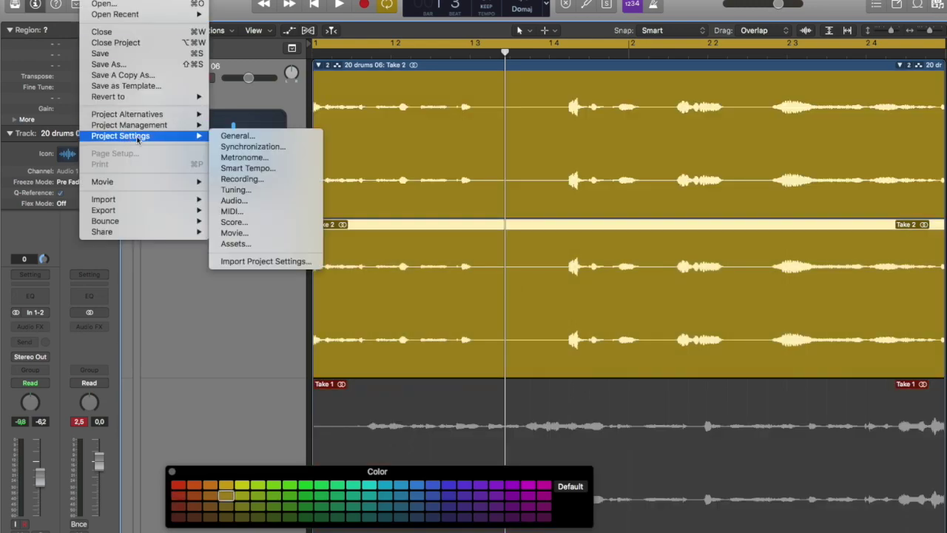
{"action": "left_click", "coordinate": [268, 182]}
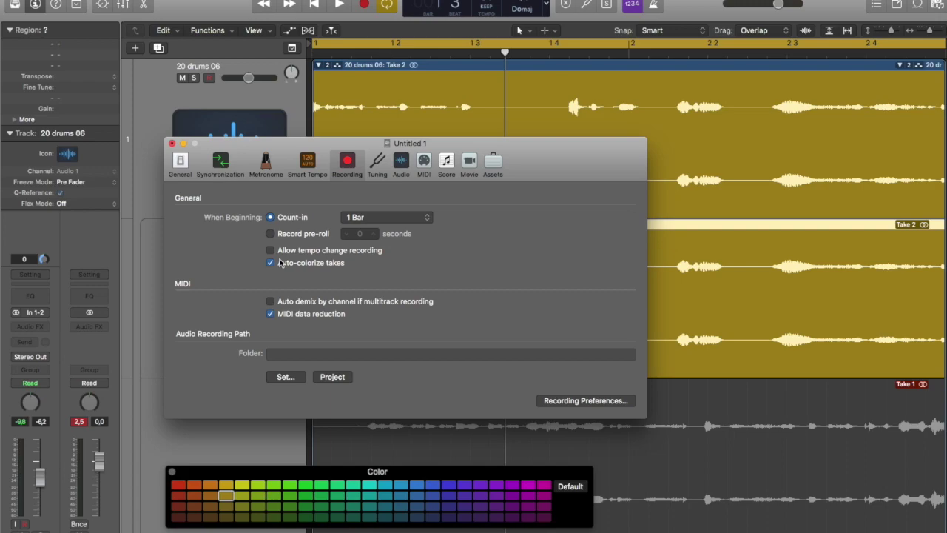
{"action": "left_click", "coordinate": [271, 262]}
{"action": "left_click", "coordinate": [170, 143]}
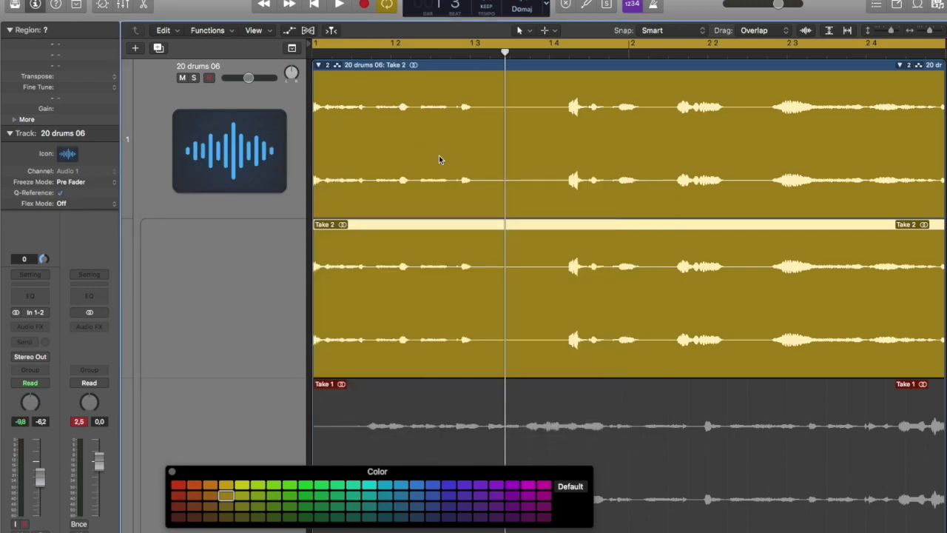
Step: Close the color palette and delete the recorded take folder from the 20 drums 06 track
{"action": "left_click", "coordinate": [361, 65]}
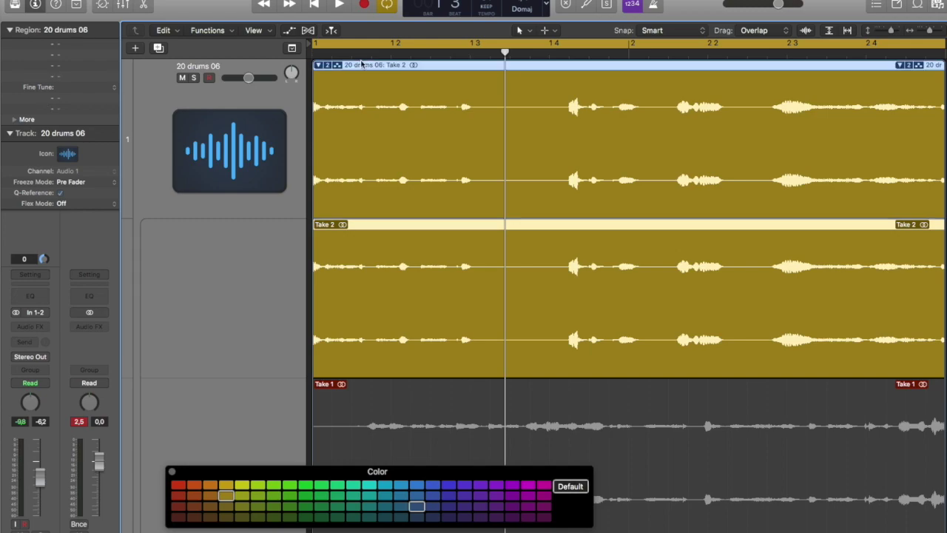
{"action": "key", "text": "super+Up"}
{"action": "key", "text": "super+Up"}
{"action": "key", "text": "super+Up"}
{"action": "key", "text": "super+Up"}
{"action": "key", "text": "super+Up"}
{"action": "key", "text": "super+Left"}
{"action": "key", "text": "super+Left"}
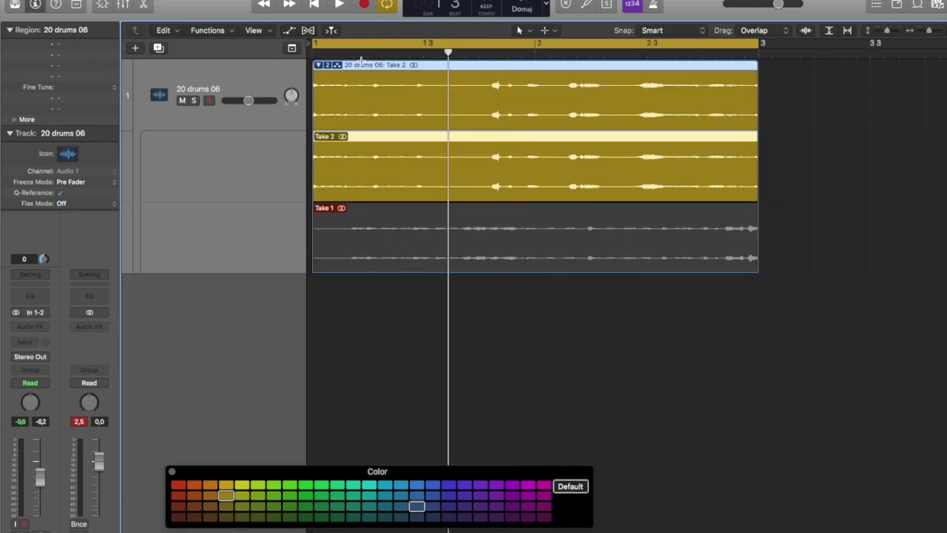
{"action": "key", "text": "super+Left"}
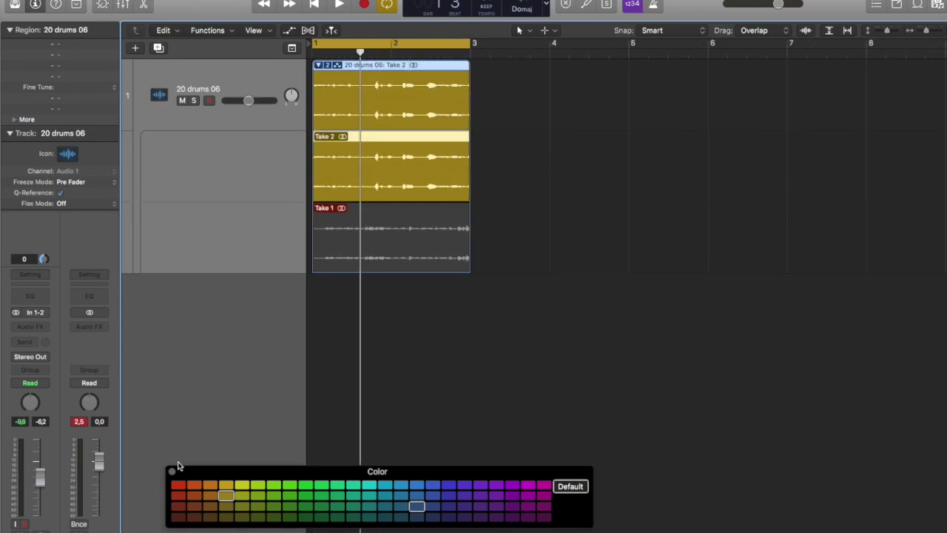
{"action": "left_click", "coordinate": [172, 471]}
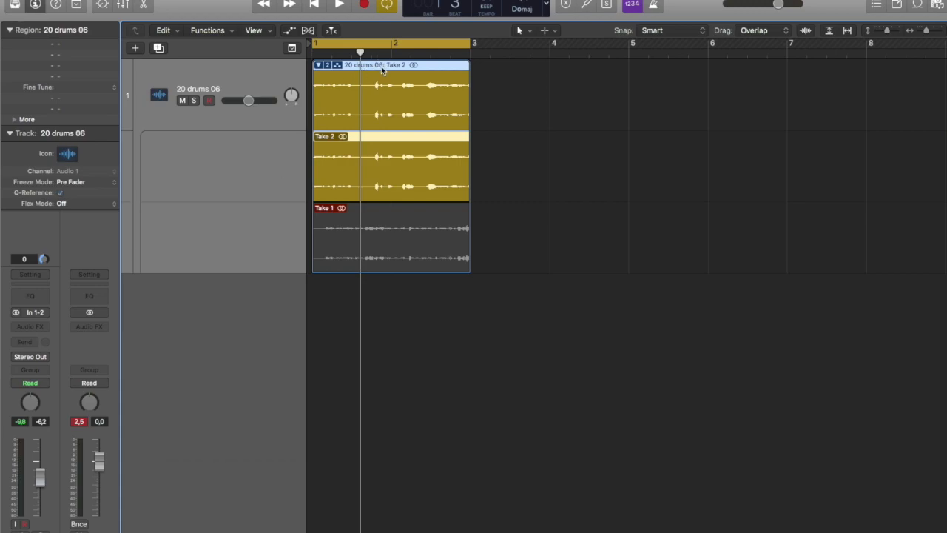
{"action": "key", "text": "Delete"}
{"action": "left_click", "coordinate": [584, 200]}
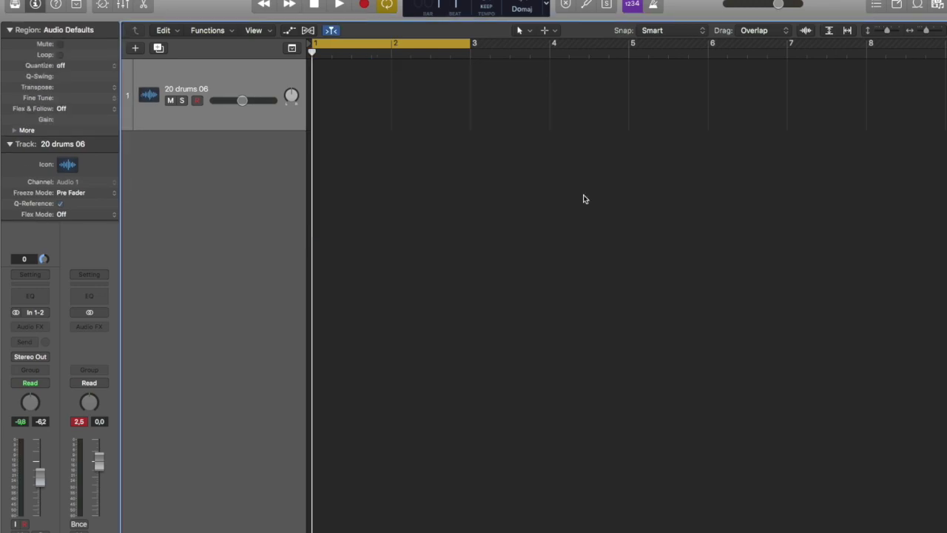
Step: Set the track color to Auto Progress 96 in the display preferences for tracks
{"action": "left_click", "coordinate": [93, 0]}
{"action": "mouse_move", "coordinate": [131, 141]}
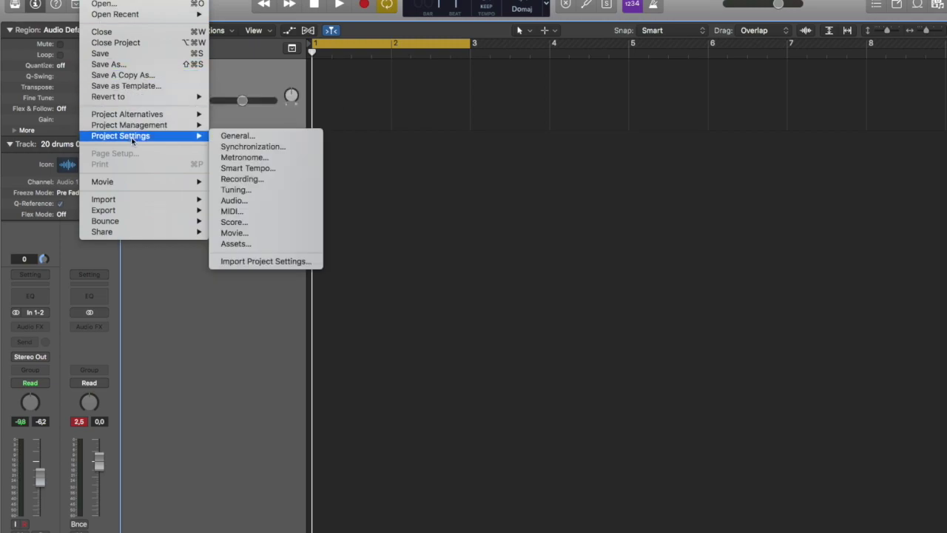
{"action": "mouse_move", "coordinate": [68, 2]}
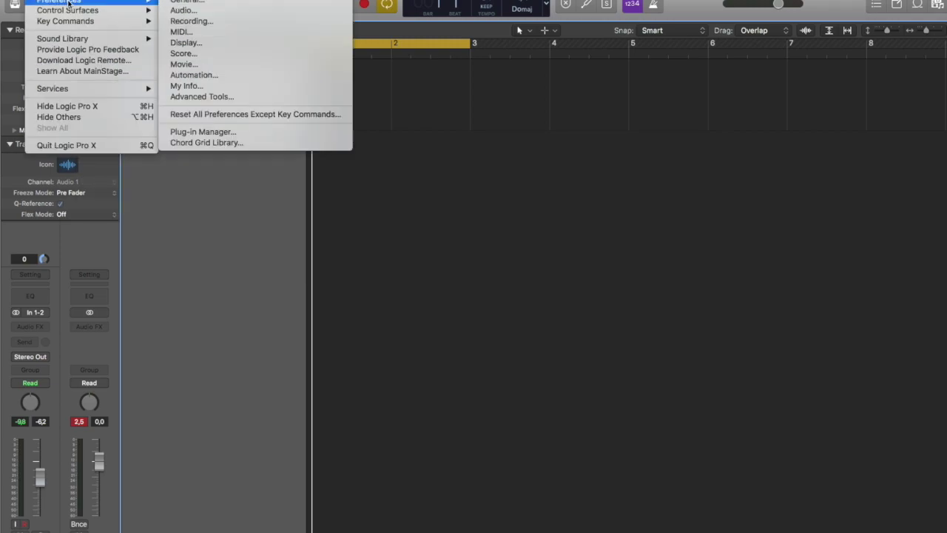
{"action": "left_click", "coordinate": [220, 44]}
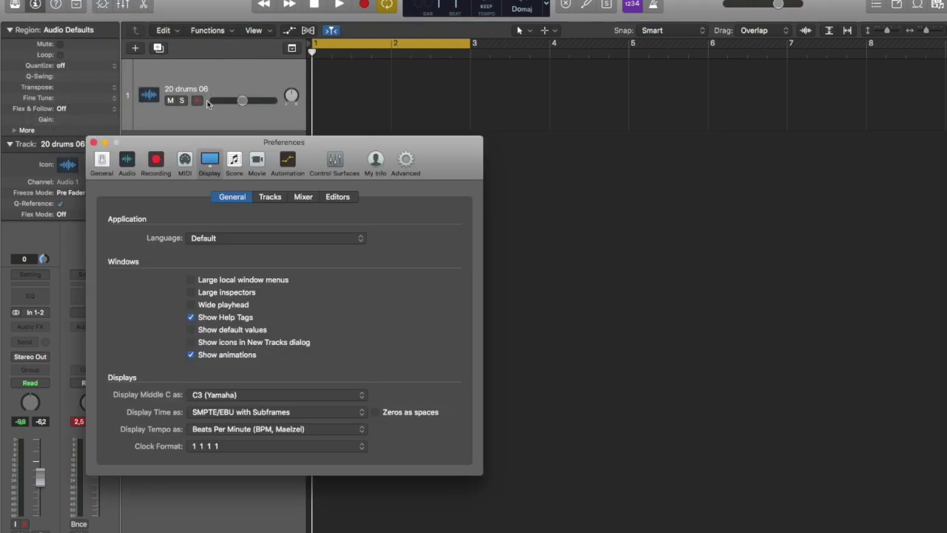
{"action": "left_click", "coordinate": [271, 198]}
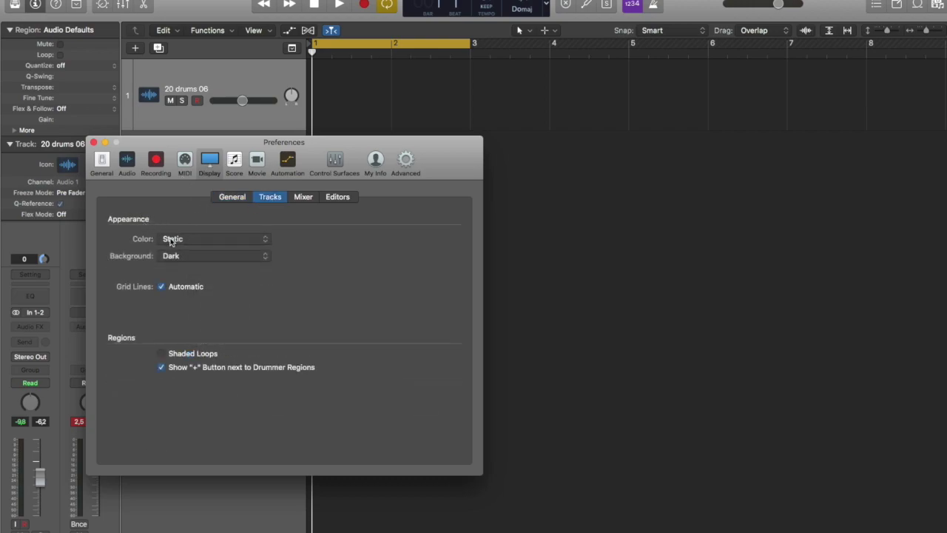
{"action": "left_click", "coordinate": [222, 239]}
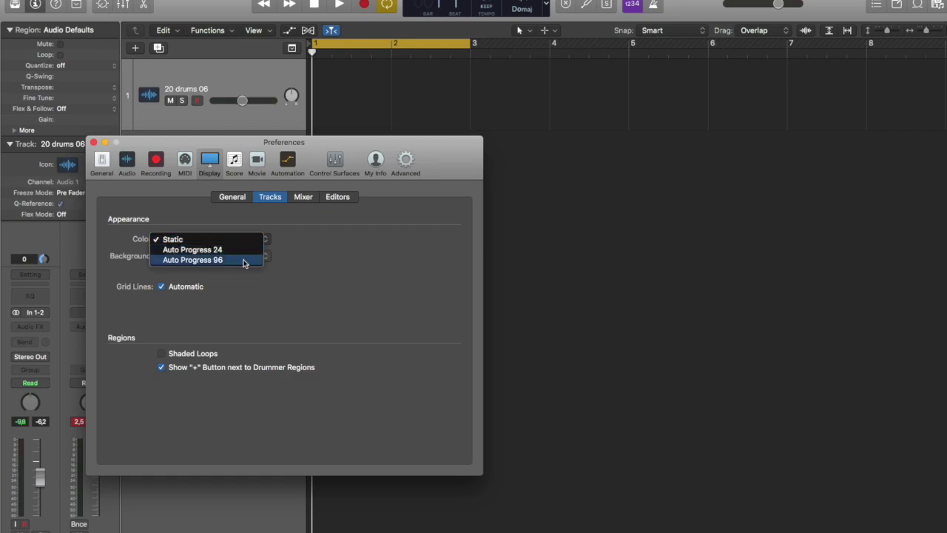
{"action": "left_click", "coordinate": [243, 260]}
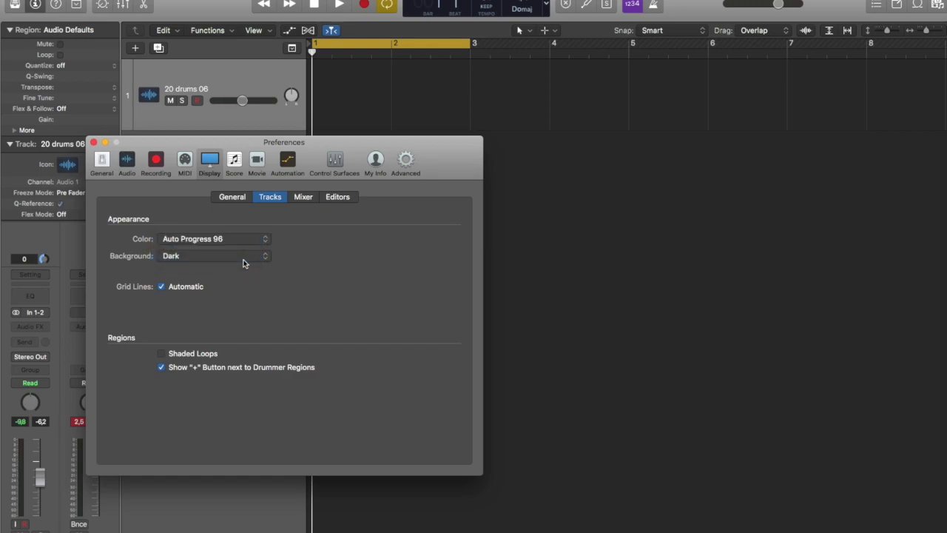
Step: Try the Bright and Custom backgrounds for the tracks area, darken the custom shade slightly, and restore the Dark background
{"action": "left_click", "coordinate": [250, 255]}
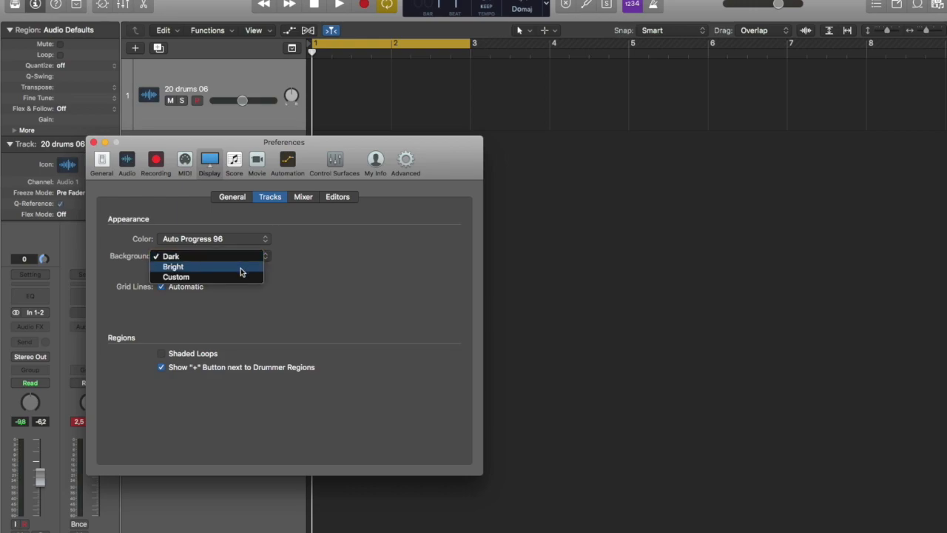
{"action": "left_click", "coordinate": [242, 269]}
{"action": "left_click", "coordinate": [254, 259]}
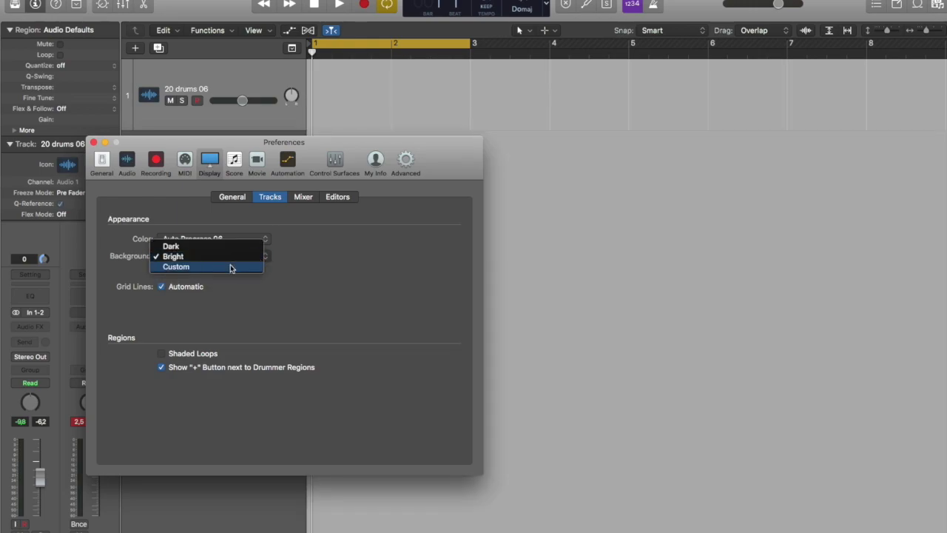
{"action": "left_click", "coordinate": [231, 268]}
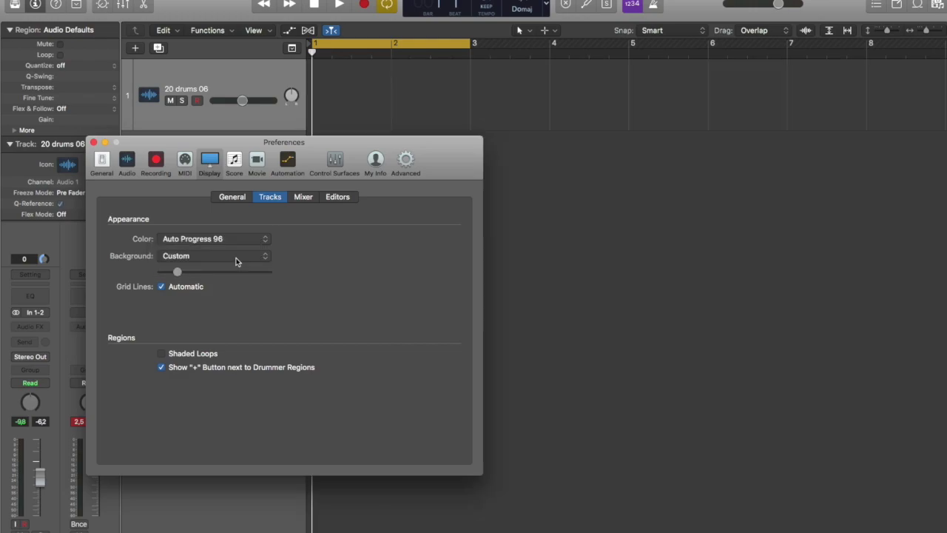
{"action": "mouse_move", "coordinate": [179, 272]}
{"action": "left_mouse_down"}
{"action": "mouse_move", "coordinate": [224, 272]}
{"action": "mouse_move", "coordinate": [176, 271]}
{"action": "left_mouse_up"}
{"action": "left_click", "coordinate": [261, 256]}
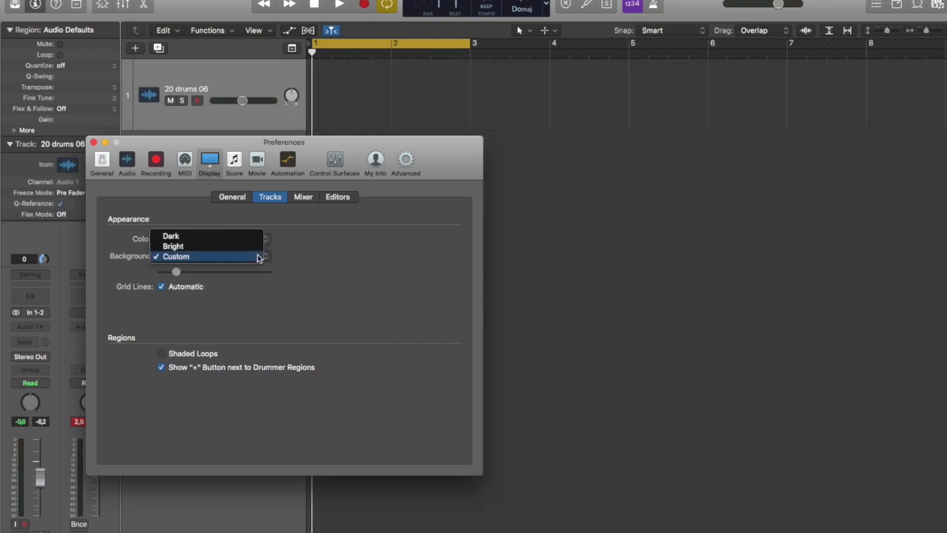
{"action": "left_click", "coordinate": [229, 237]}
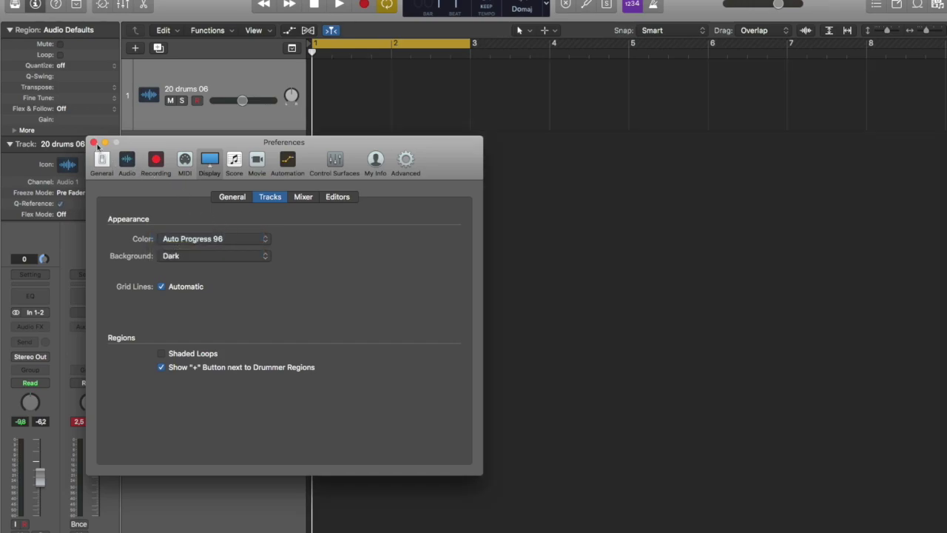
Step: Close the preferences and add the loops 20 congas, 20 drums 05, 20 flute 02, 20 flute 05 and 20 flute 09 on separate tracks at bar 1
{"action": "left_click", "coordinate": [93, 142]}
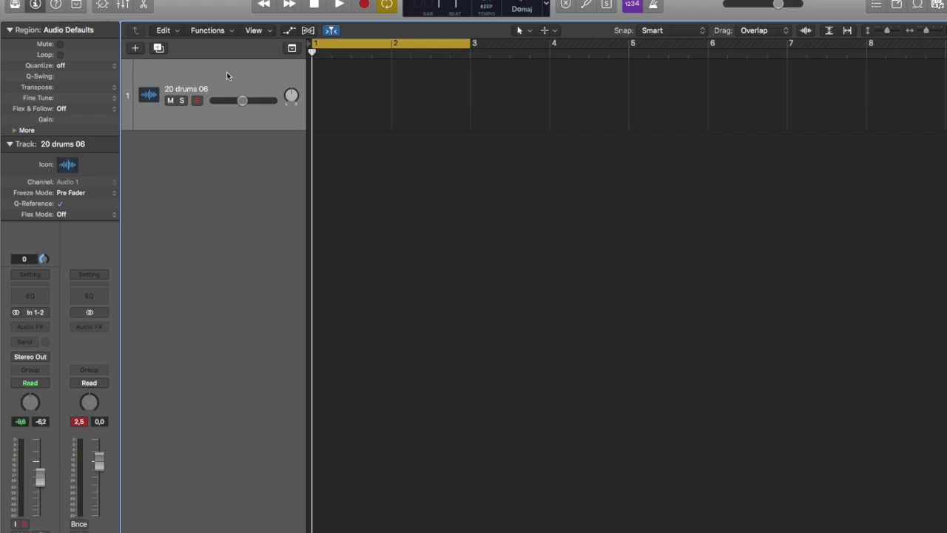
{"action": "left_click", "coordinate": [916, 5]}
{"action": "left_click_drag", "start_coordinate": [745, 231], "coordinate": [319, 97]}
{"action": "left_click_drag", "start_coordinate": [777, 300], "coordinate": [311, 152]}
{"action": "left_click_drag", "start_coordinate": [765, 341], "coordinate": [313, 226]}
{"action": "left_click_drag", "start_coordinate": [743, 381], "coordinate": [311, 340]}
{"action": "left_click_drag", "start_coordinate": [743, 435], "coordinate": [314, 360]}
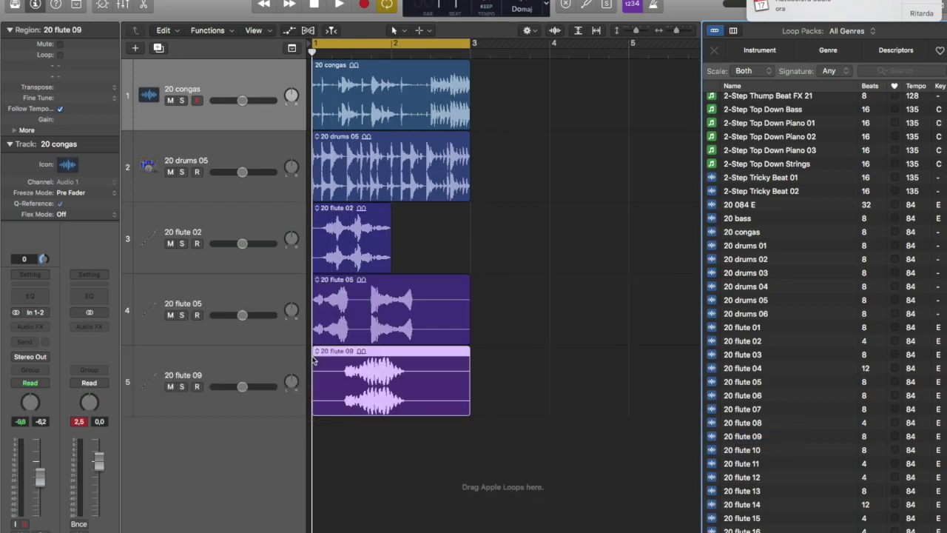
Step: Examine the colors assigned to the loop regions in the color palette, and close the loop browser and the palette
{"action": "key", "text": "alt+c"}
{"action": "left_click", "coordinate": [414, 335]}
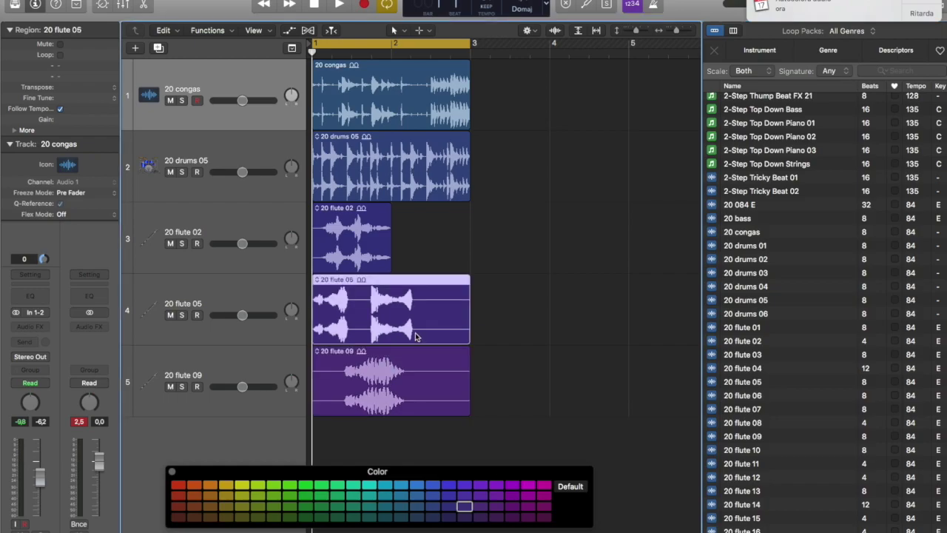
{"action": "left_click", "coordinate": [355, 213]}
{"action": "left_click", "coordinate": [375, 173]}
{"action": "left_click", "coordinate": [389, 115]}
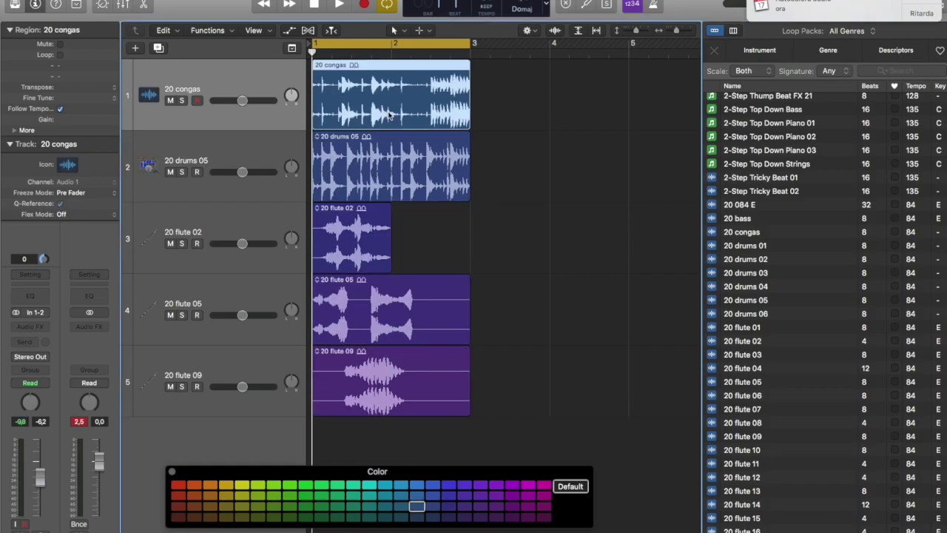
{"action": "left_click", "coordinate": [929, 1]}
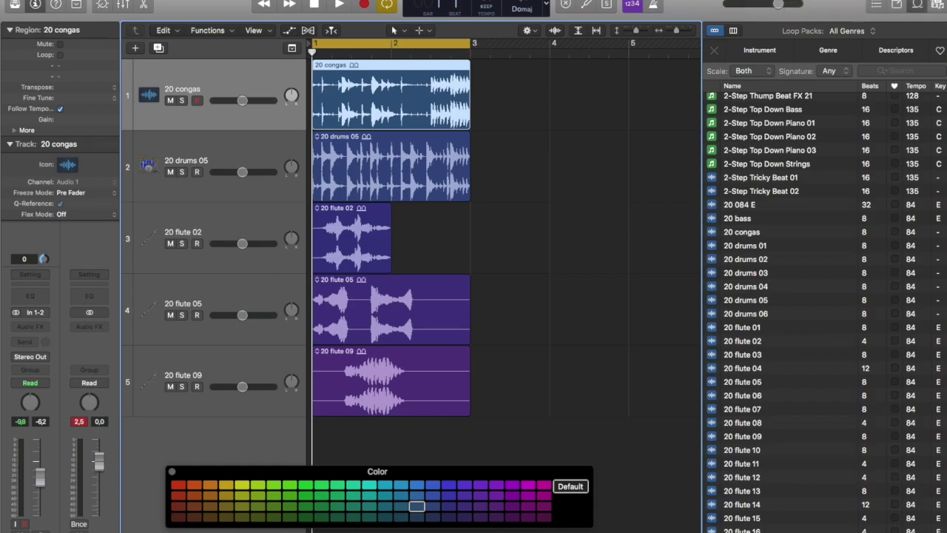
{"action": "left_click", "coordinate": [918, 6]}
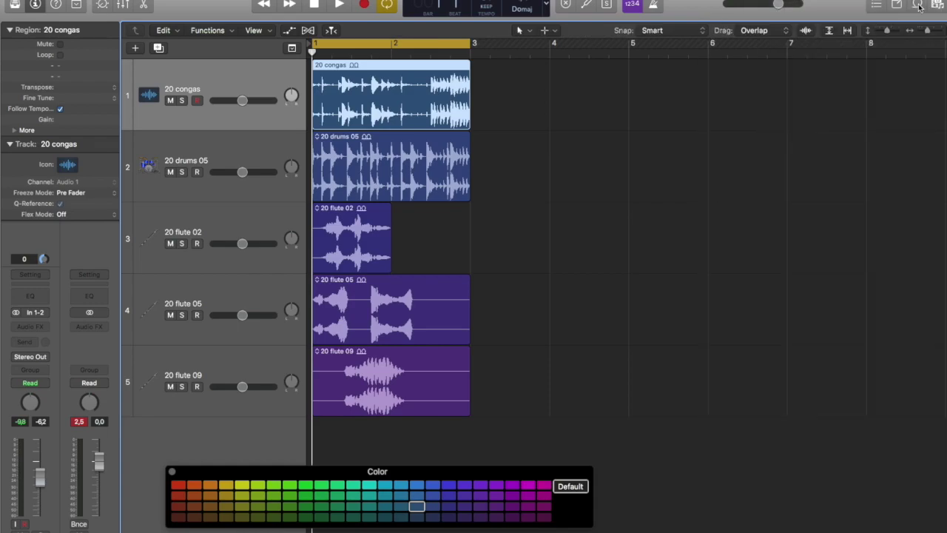
{"action": "left_click", "coordinate": [172, 472]}
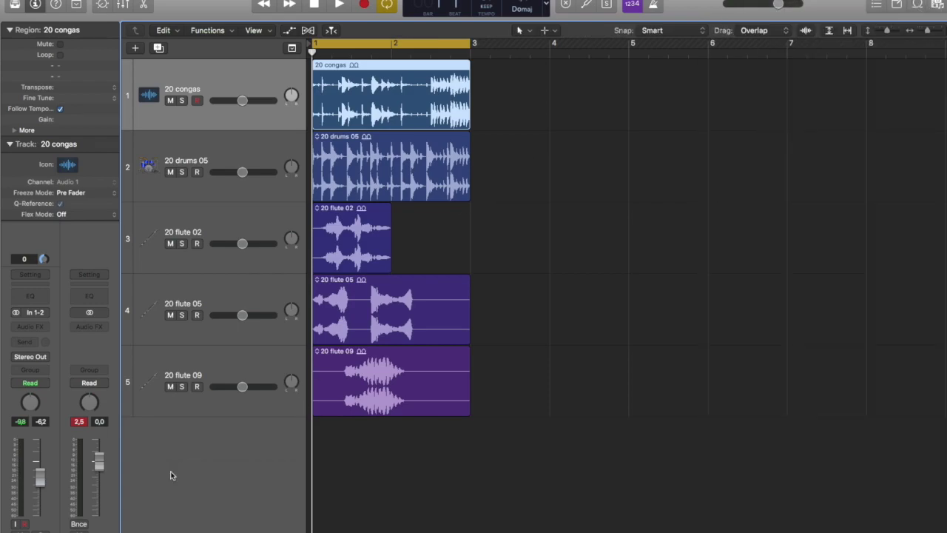
Step: Delete the regions and tracks from 20 drums 05 through 20 flute 09, keeping only 20 congas
{"action": "left_click", "coordinate": [264, 369]}
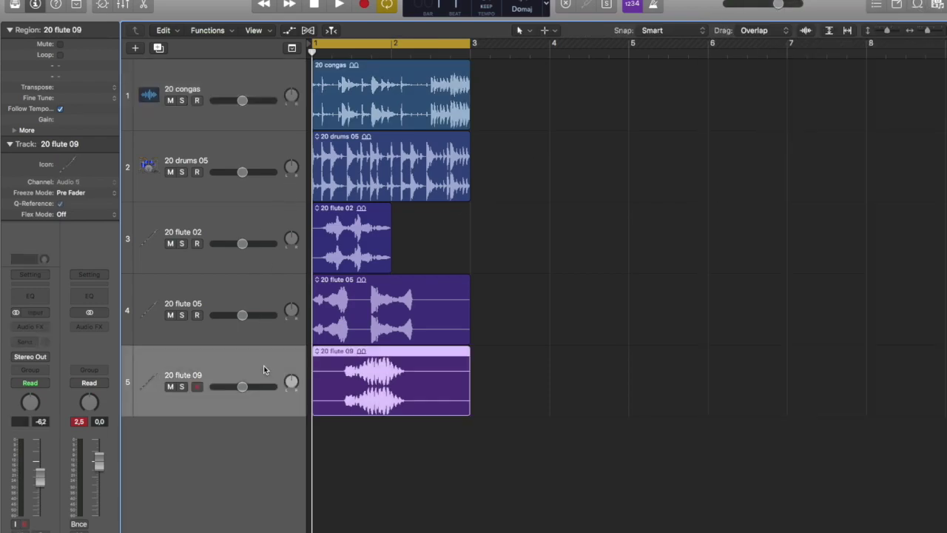
{"action": "left_click", "coordinate": [271, 149], "text": "shift"}
{"action": "key", "text": "BackSpace"}
{"action": "key", "text": "BackSpace"}
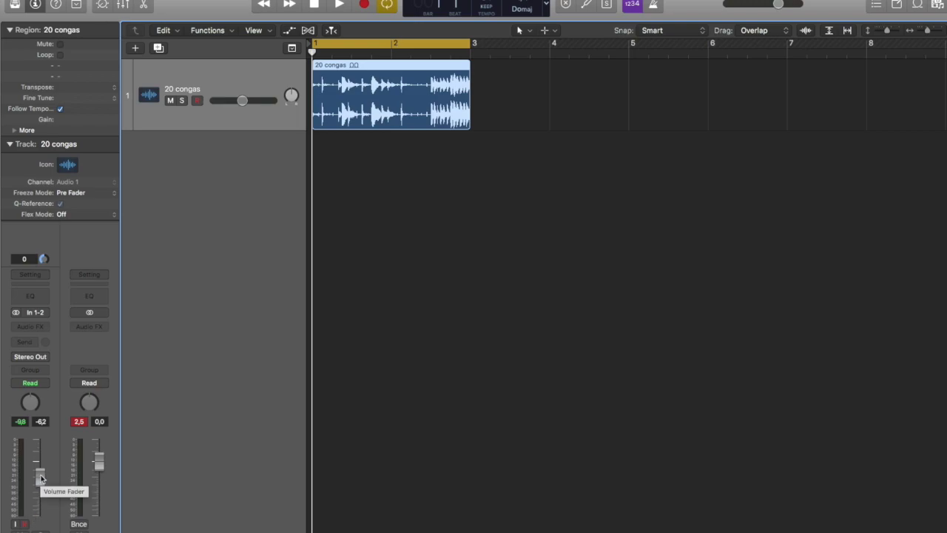
Step: Try raising the 20 congas track's volume, and delete the restored empty tracks from 20 drums 05 through 20 flute 09
{"action": "left_click_drag", "start_coordinate": [40, 477], "coordinate": [40, 449]}
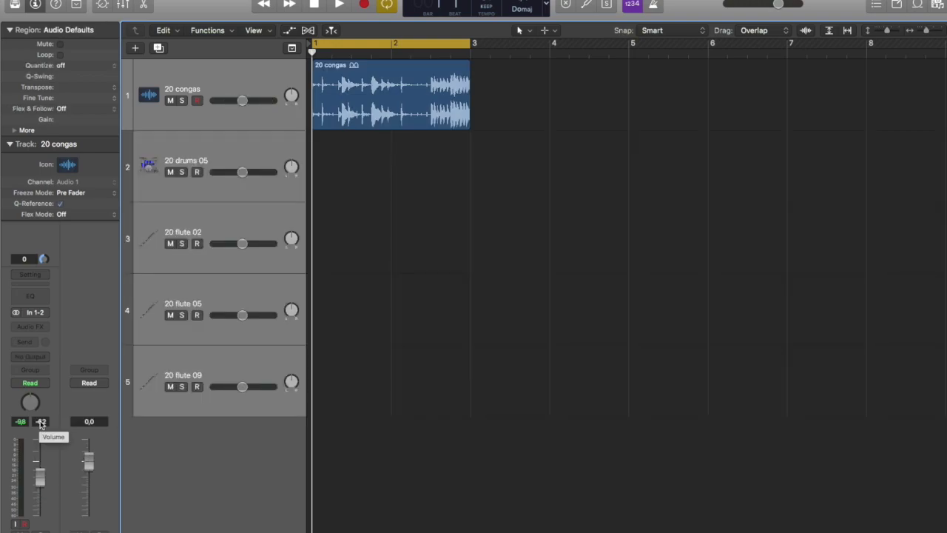
{"action": "left_click", "coordinate": [276, 152]}
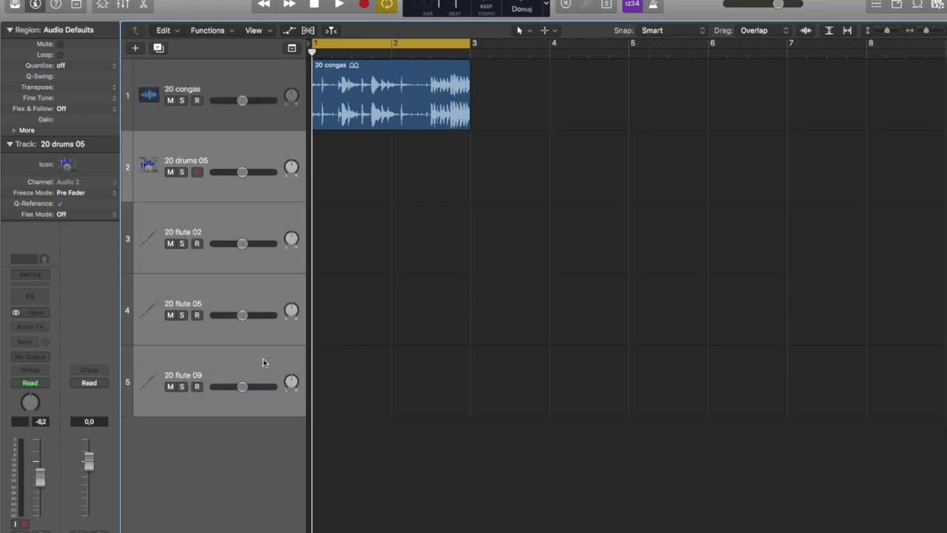
{"action": "key", "text": "Delete"}
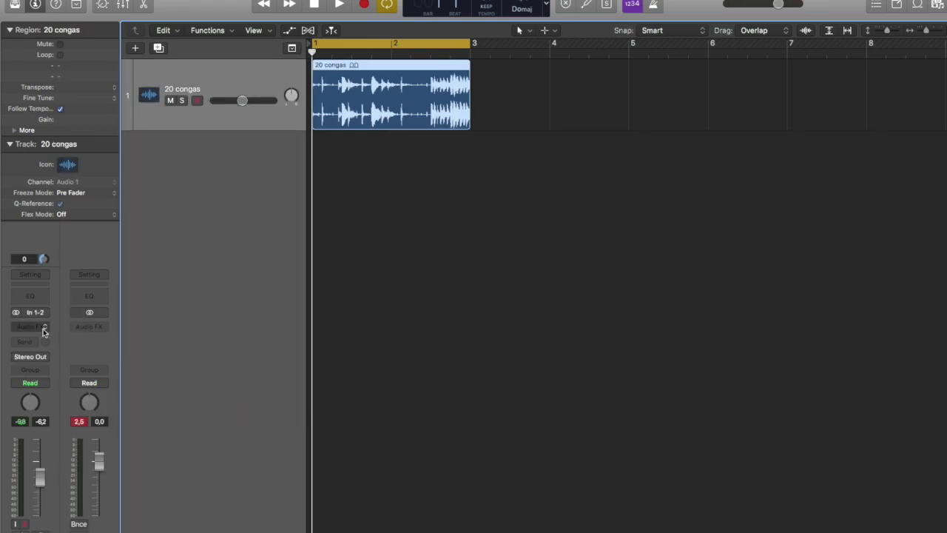
Step: Try the stereo Space Designer reverb on the 20 congas track and adjust one of its knobs
{"action": "left_click", "coordinate": [43, 330]}
{"action": "mouse_move", "coordinate": [54, 520]}
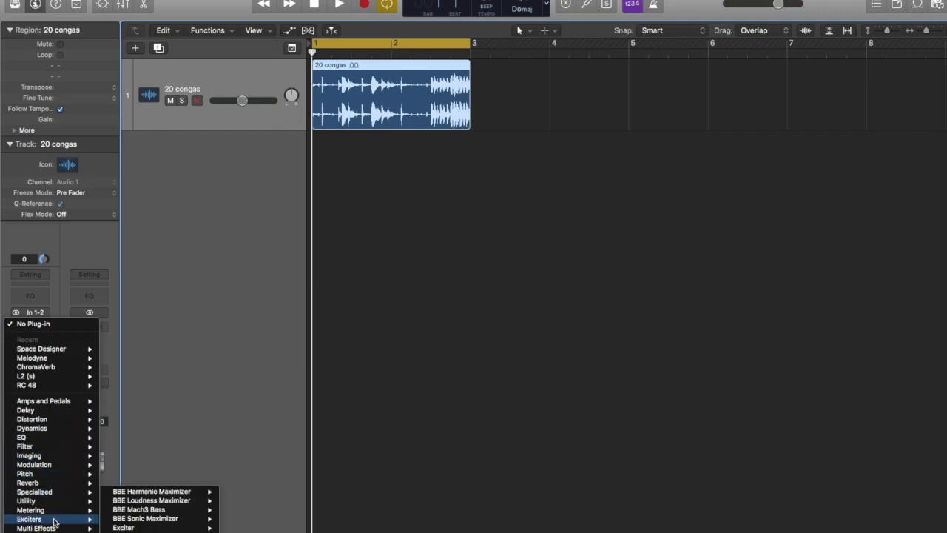
{"action": "mouse_move", "coordinate": [140, 509]}
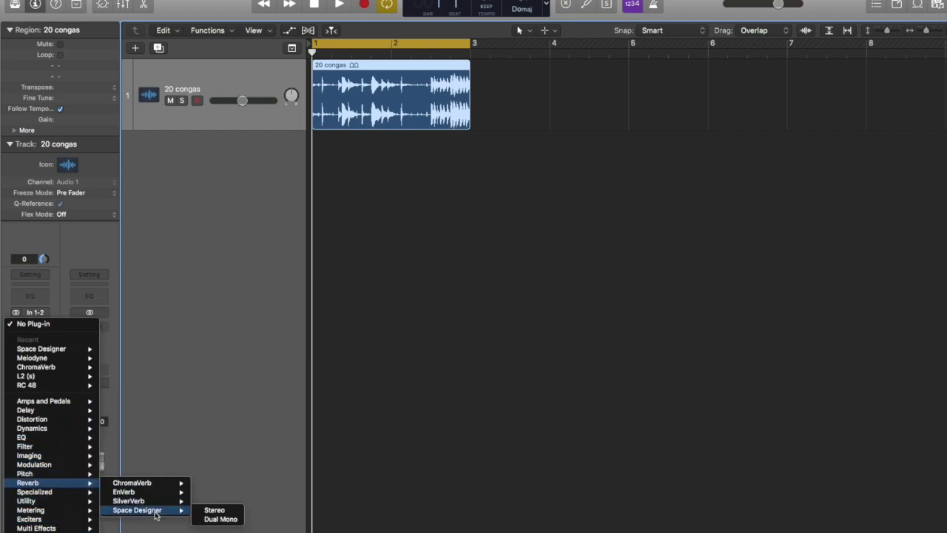
{"action": "left_click", "coordinate": [214, 507]}
{"action": "left_click_drag", "start_coordinate": [413, 356], "coordinate": [398, 290]}
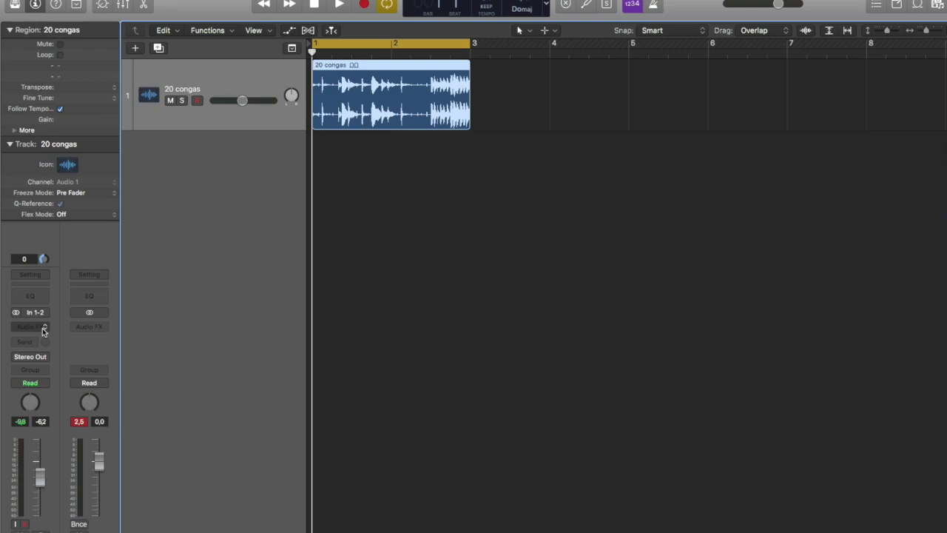
Step: Include mixer and plug-in parameter changes in the undo history and close the history window
{"action": "left_click", "coordinate": [117, 0]}
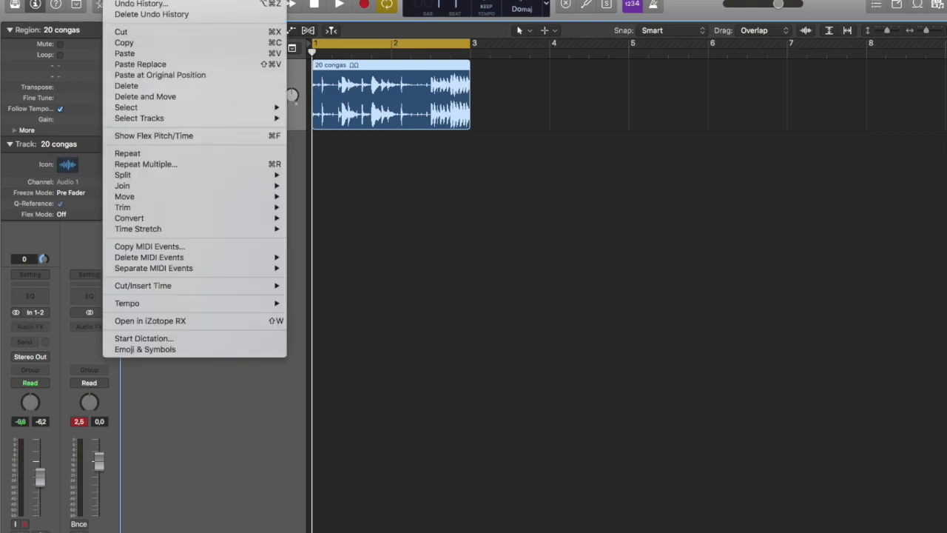
{"action": "left_click", "coordinate": [157, 4]}
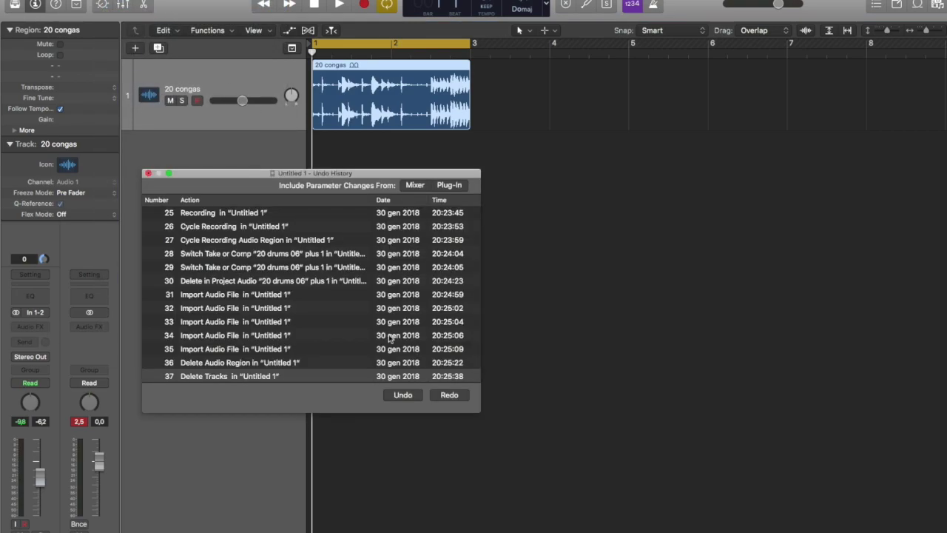
{"action": "left_click", "coordinate": [416, 187]}
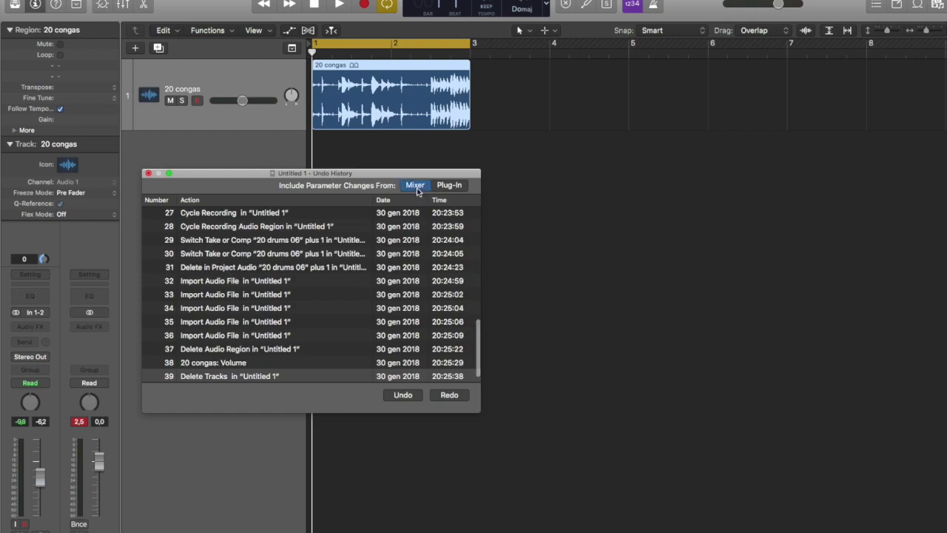
{"action": "left_click", "coordinate": [453, 187]}
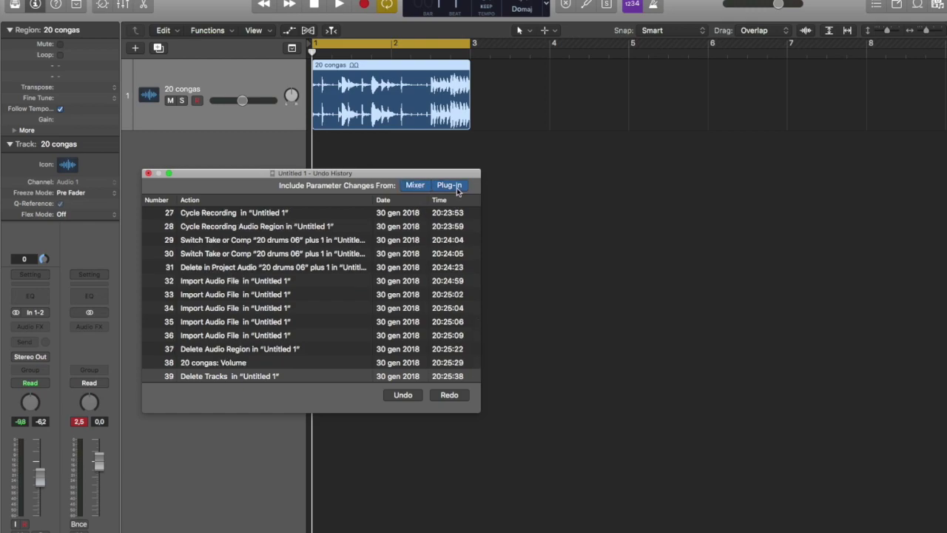
{"action": "left_click", "coordinate": [147, 173]}
{"action": "left_click", "coordinate": [157, 4]}
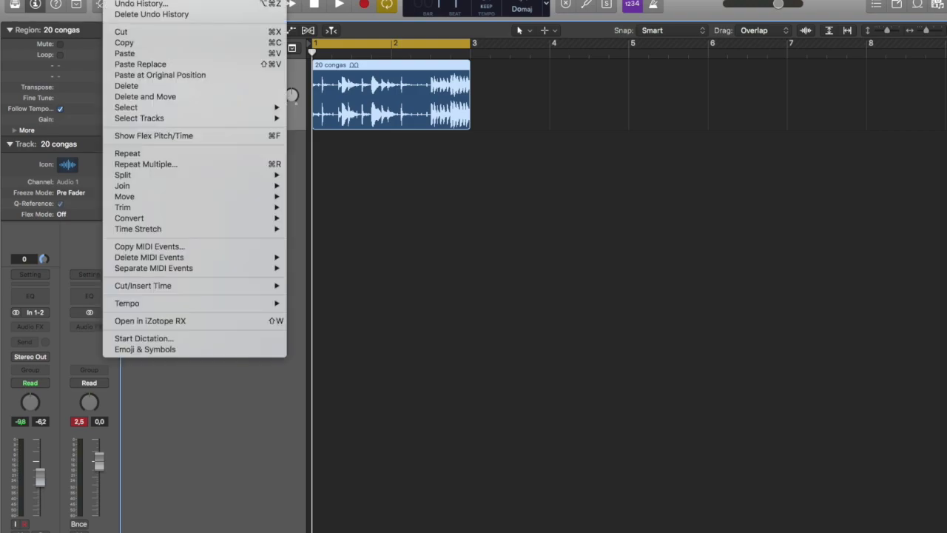
{"action": "left_click", "coordinate": [83, 355]}
Step: Raise the 20 congas track's volume to 3.2 dB and set its pan to -35
{"action": "left_click_drag", "start_coordinate": [39, 477], "coordinate": [40, 448]}
{"action": "left_click_drag", "start_coordinate": [29, 402], "coordinate": [27, 447]}
{"action": "left_click", "coordinate": [116, 0]}
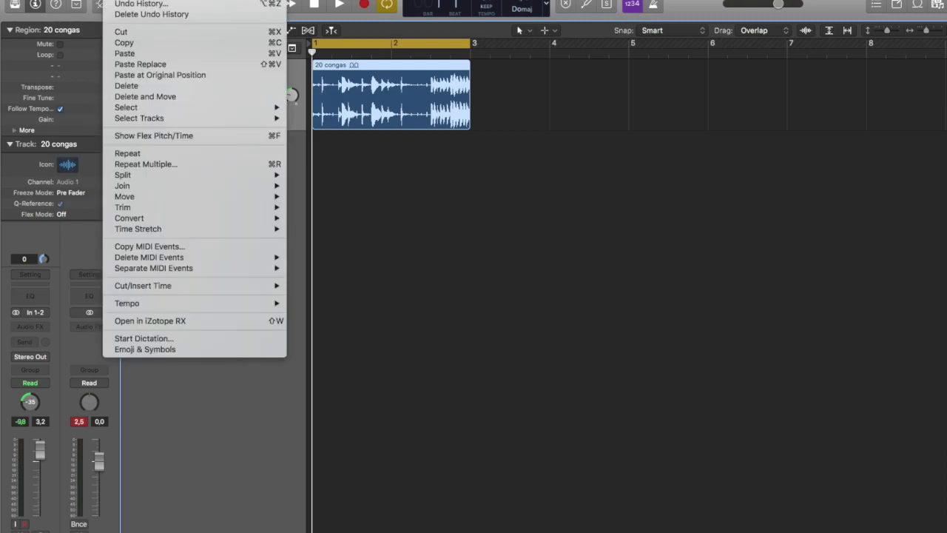
{"action": "left_click", "coordinate": [43, 326]}
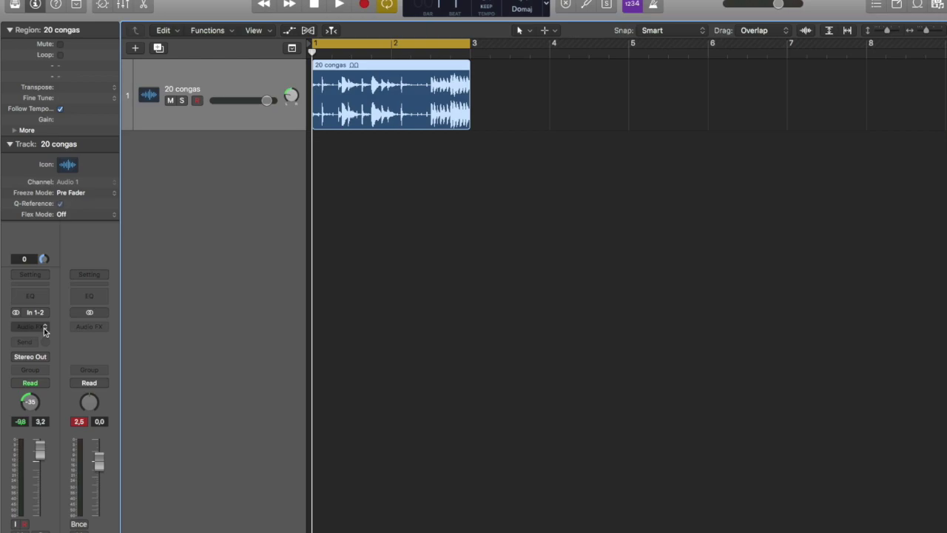
Step: Insert Space Designer on the 20 congas track and set its size to 450 % and its length to 321 ms
{"action": "left_click", "coordinate": [44, 330]}
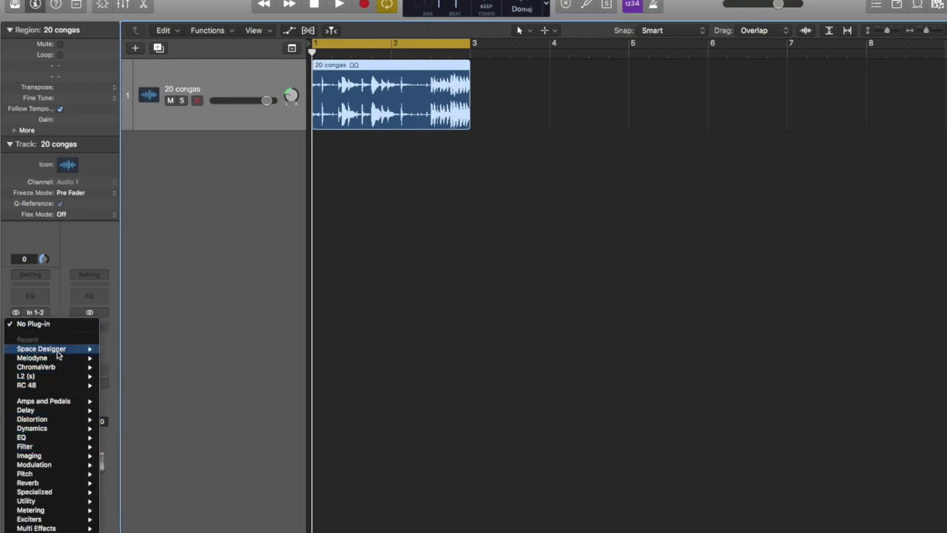
{"action": "left_click", "coordinate": [58, 349]}
{"action": "left_click_drag", "start_coordinate": [260, 357], "coordinate": [263, 301]}
{"action": "left_click_drag", "start_coordinate": [205, 353], "coordinate": [211, 414]}
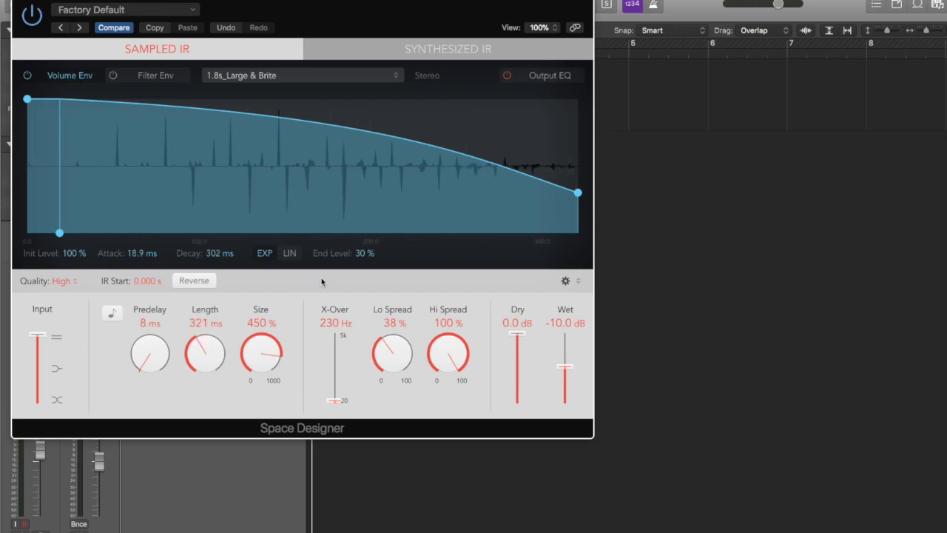
Step: Undo the last size and length changes in Space Designer and close the plug-in window
{"action": "key", "text": "super+z"}
{"action": "key", "text": "super+z"}
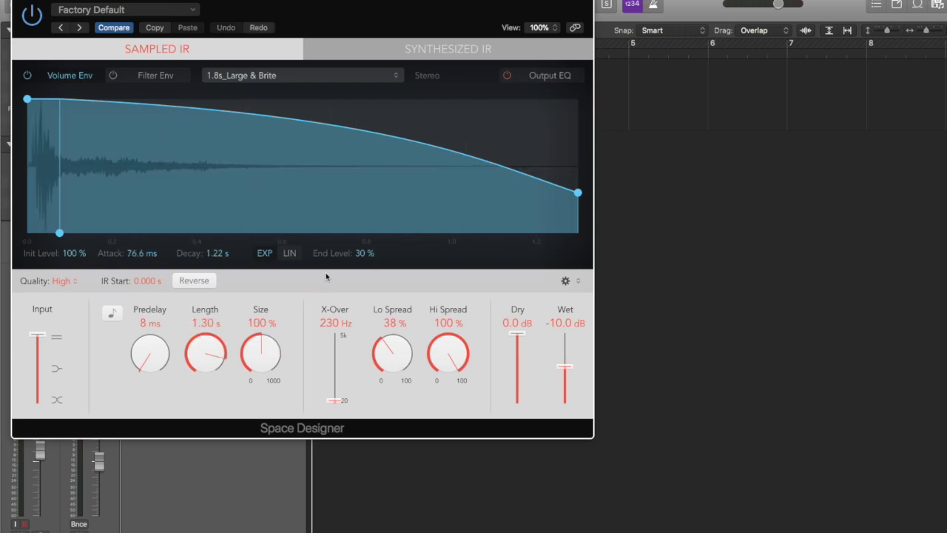
{"action": "left_click", "coordinate": [21, 1]}
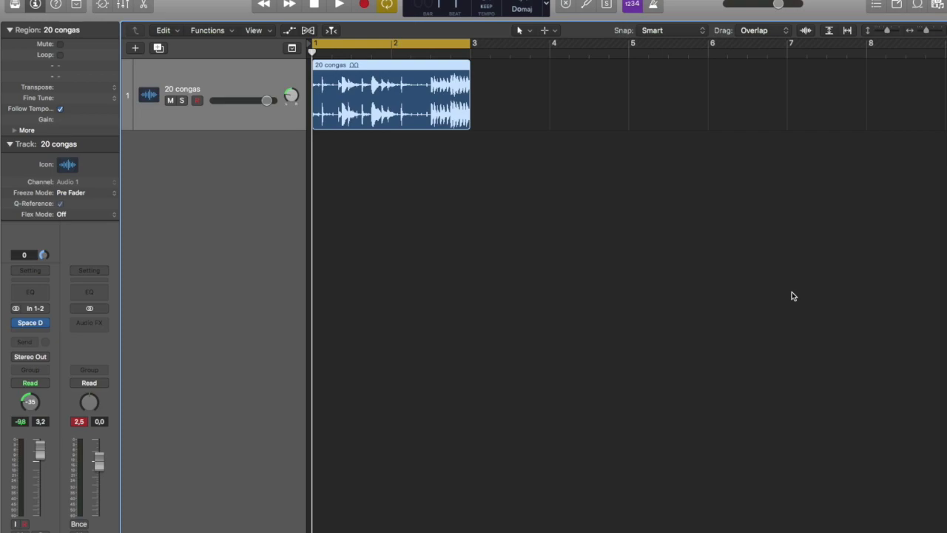